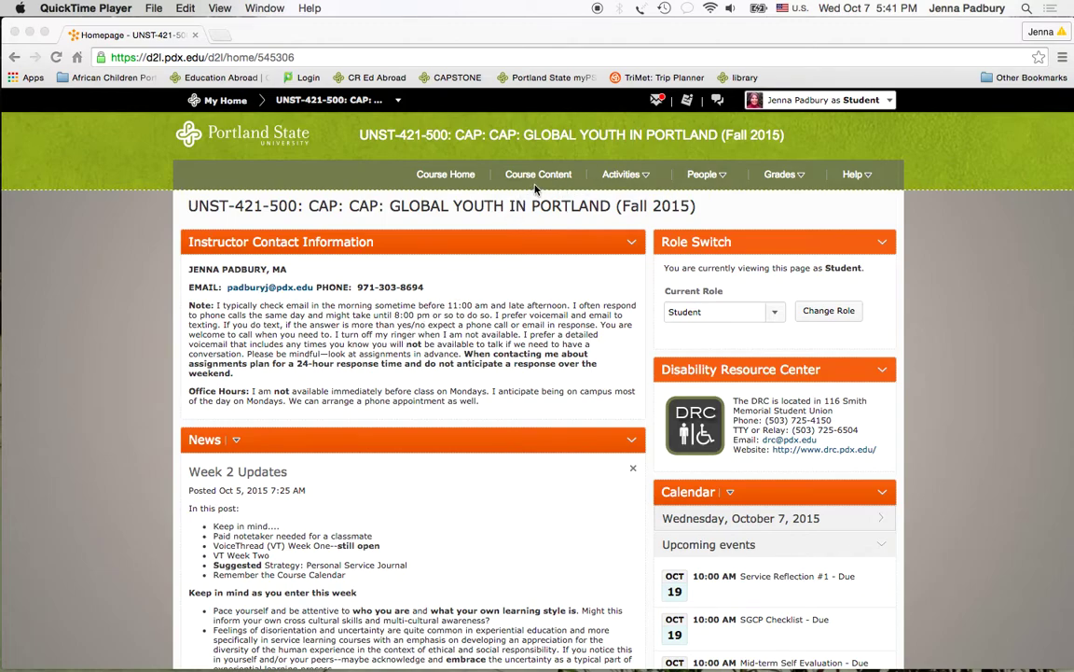
- From Activities > Dropbox, open the Getting Grounded in the Course folder's Google Doc template
left_click(622, 175)
left_click(622, 176)
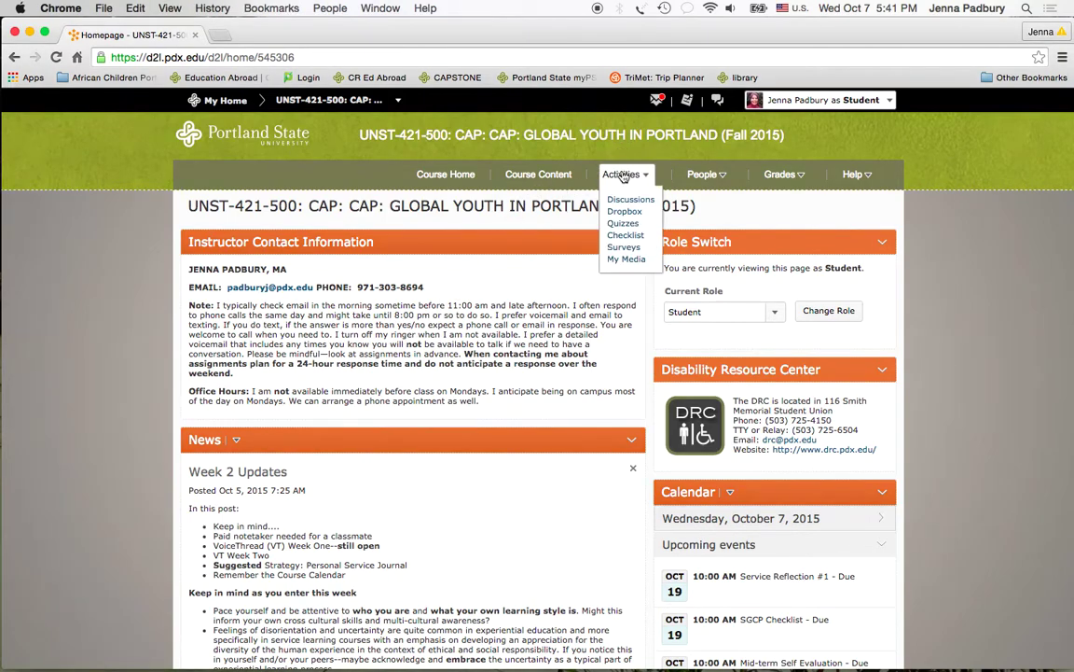
left_click(620, 212)
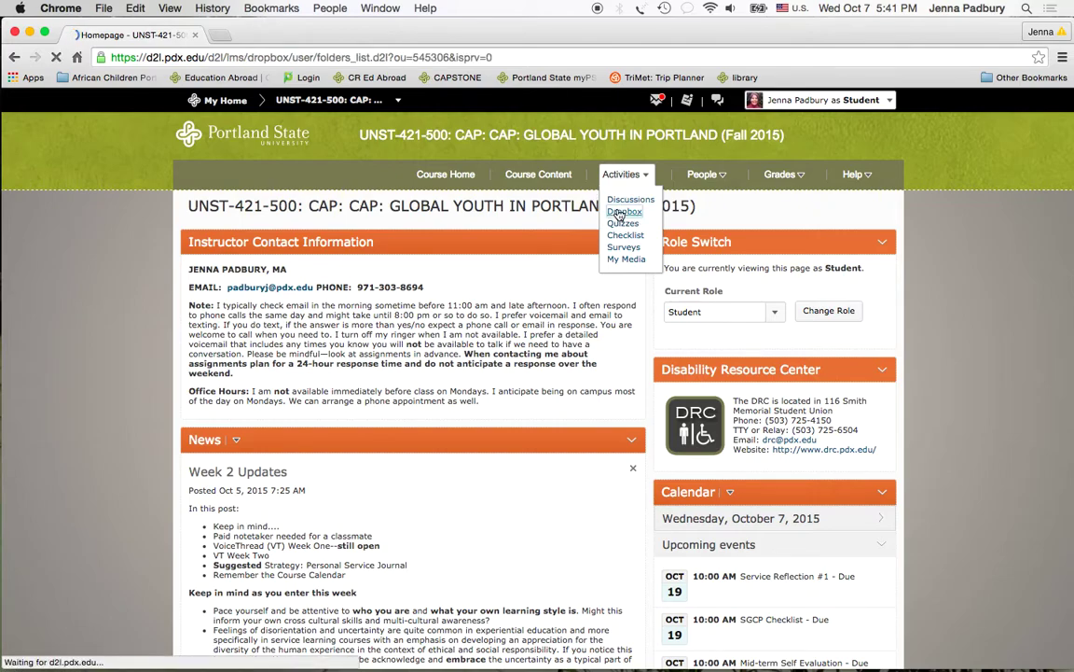
left_click(292, 339)
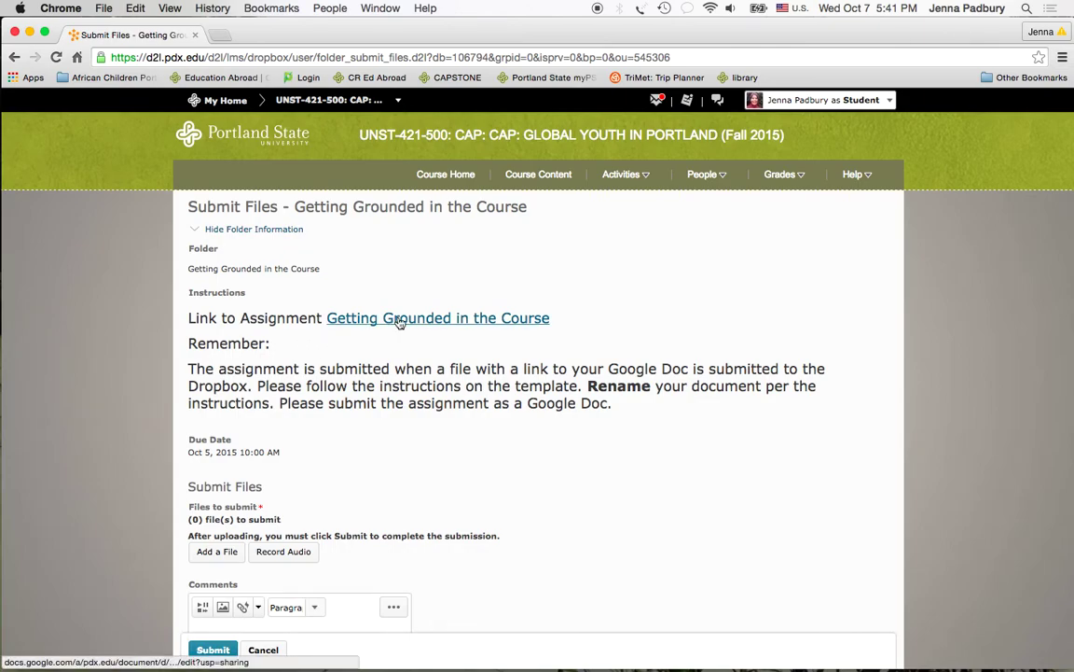
left_click(398, 322)
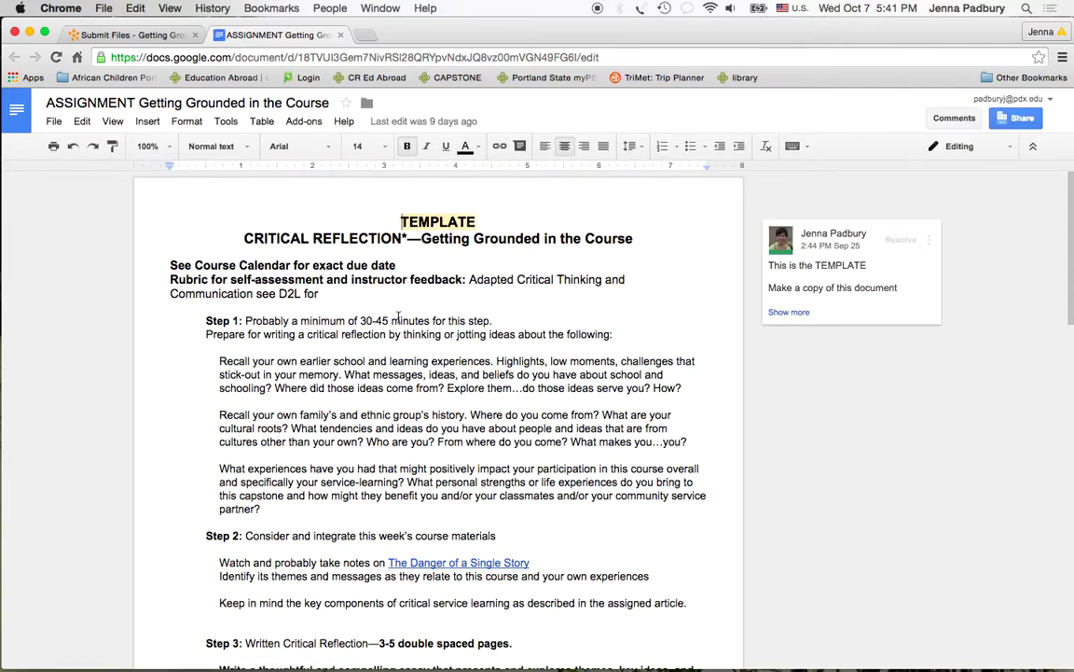
- Read the full comment, then copy the doc, replacing 'Copy of ASSIGNMENT' with the student's full name
left_click(790, 312)
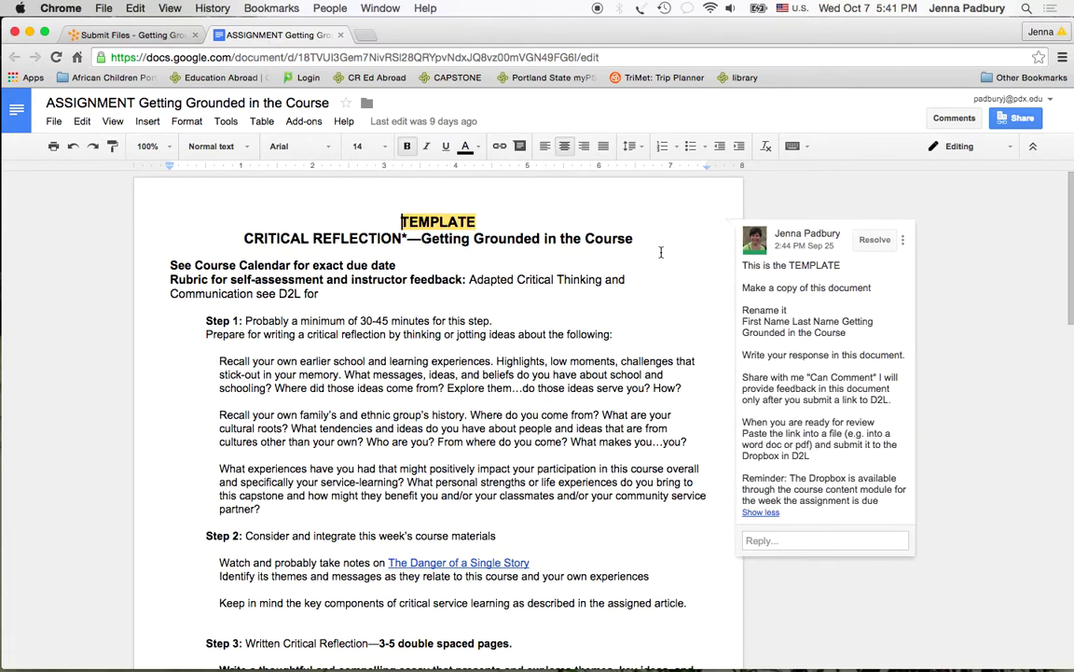
left_click(55, 122)
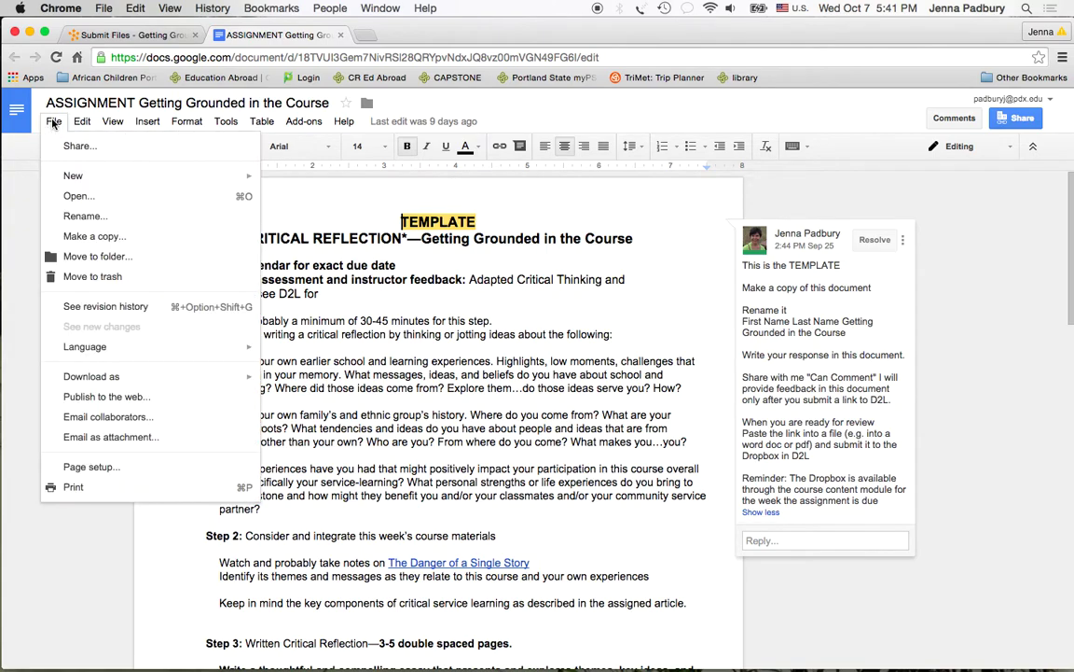
left_click(63, 236)
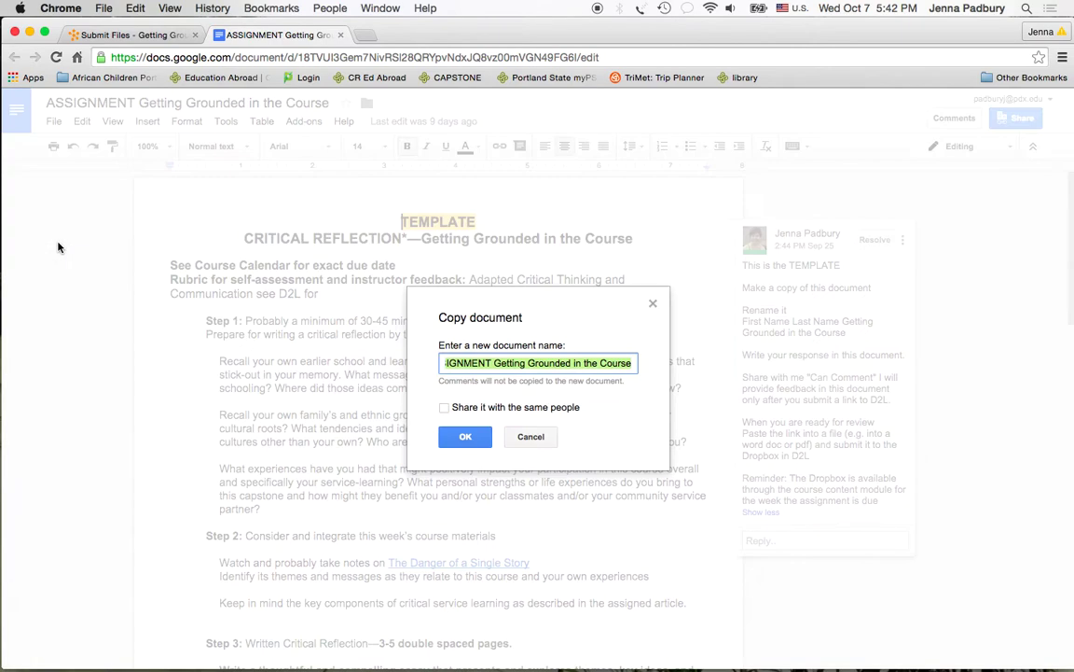
left_click(492, 363)
left_click_drag(492, 363, 411, 358)
key("BackSpace")
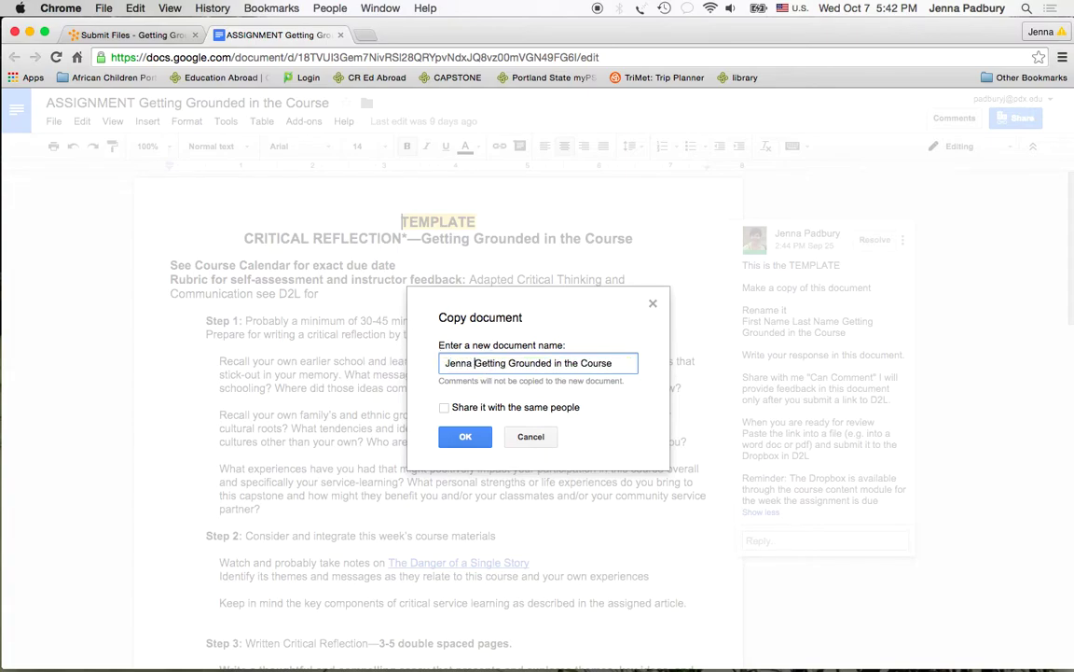
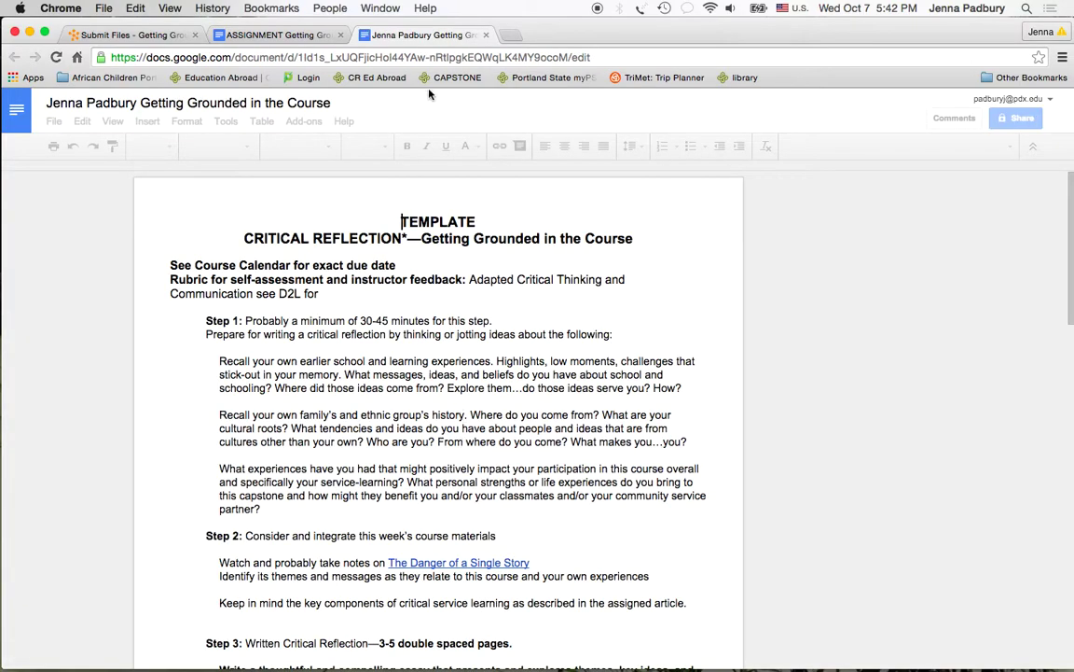
- Append a 'Prompt 1' line and a line of placeholder response text at the document's end
scroll(413, 349, "down", 15)
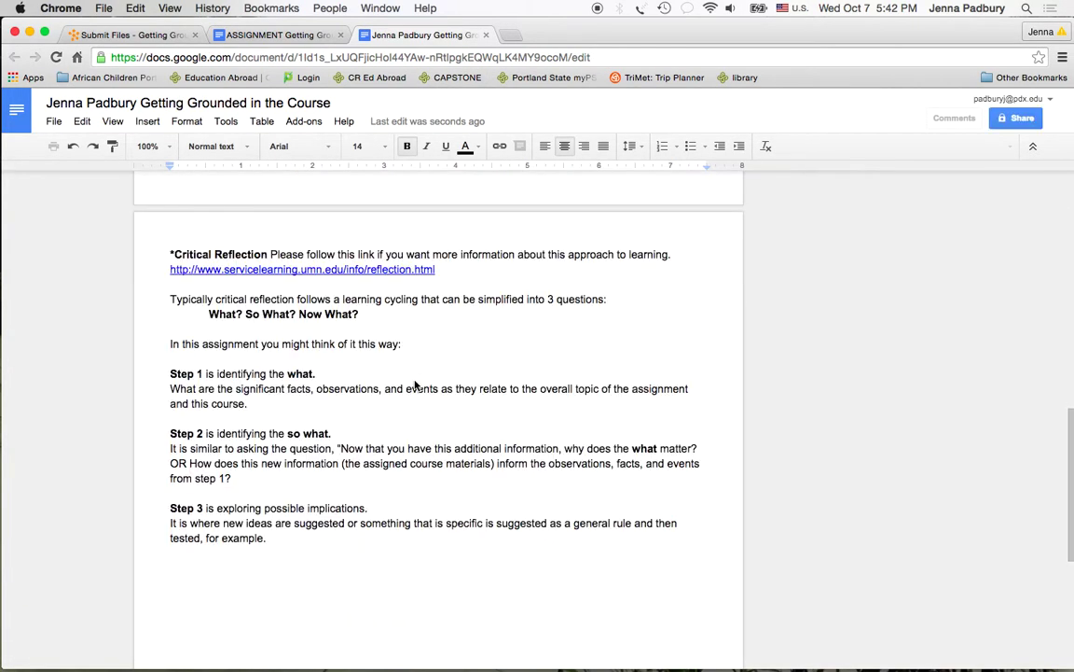
scroll(415, 383, "down", 5)
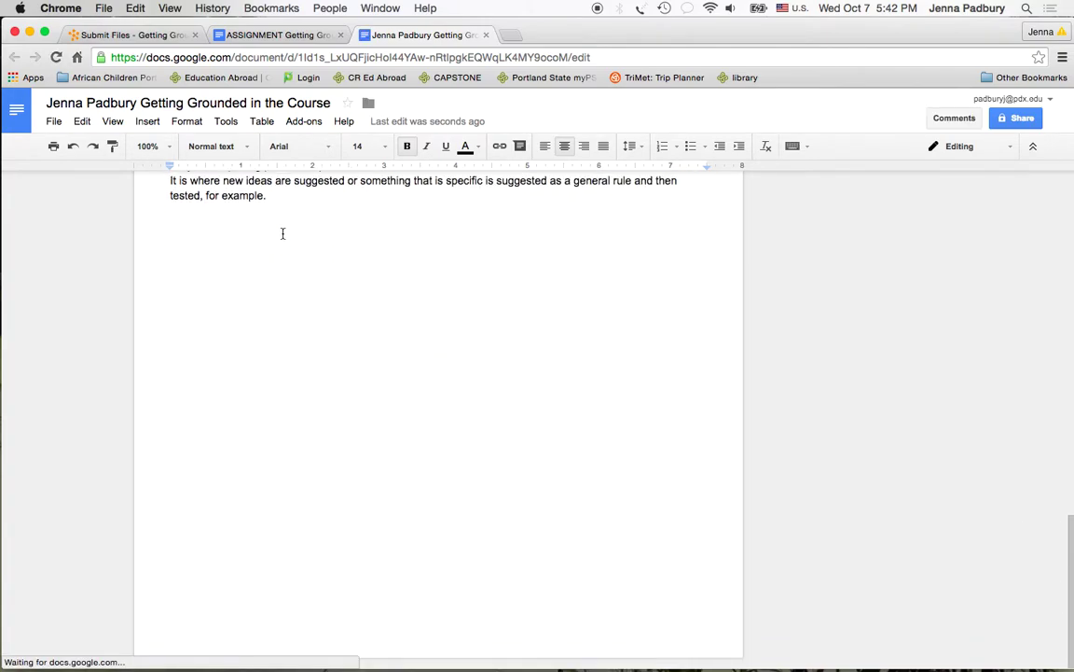
left_click(283, 233)
key("Return")
key("Return")
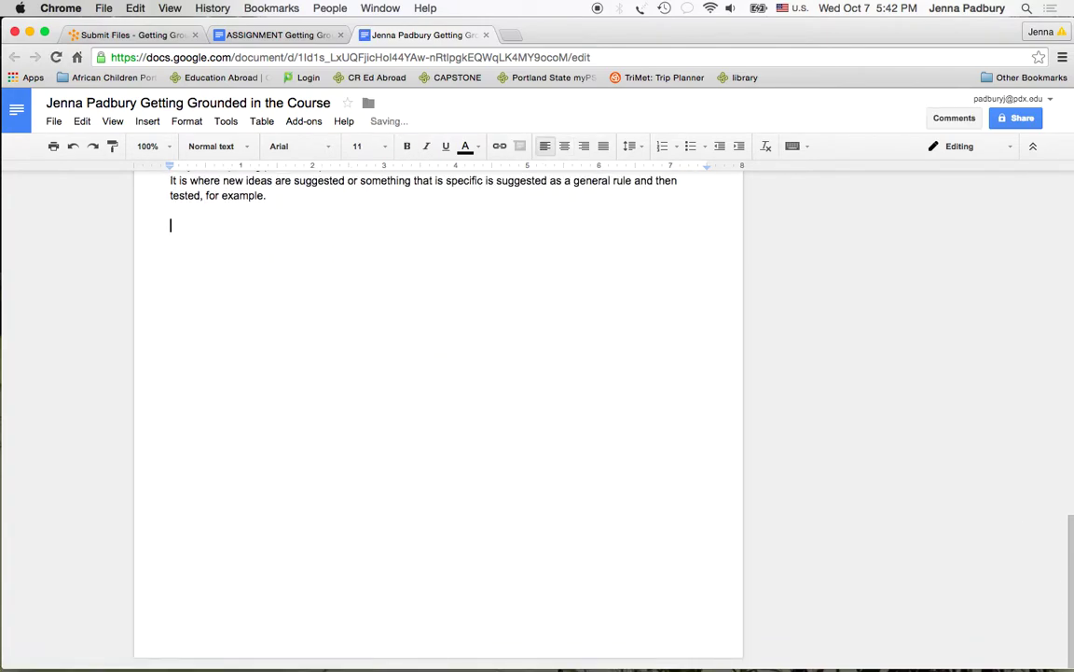
type("Prompt 1")
key("Return")
key("Return")
type("slkjd")
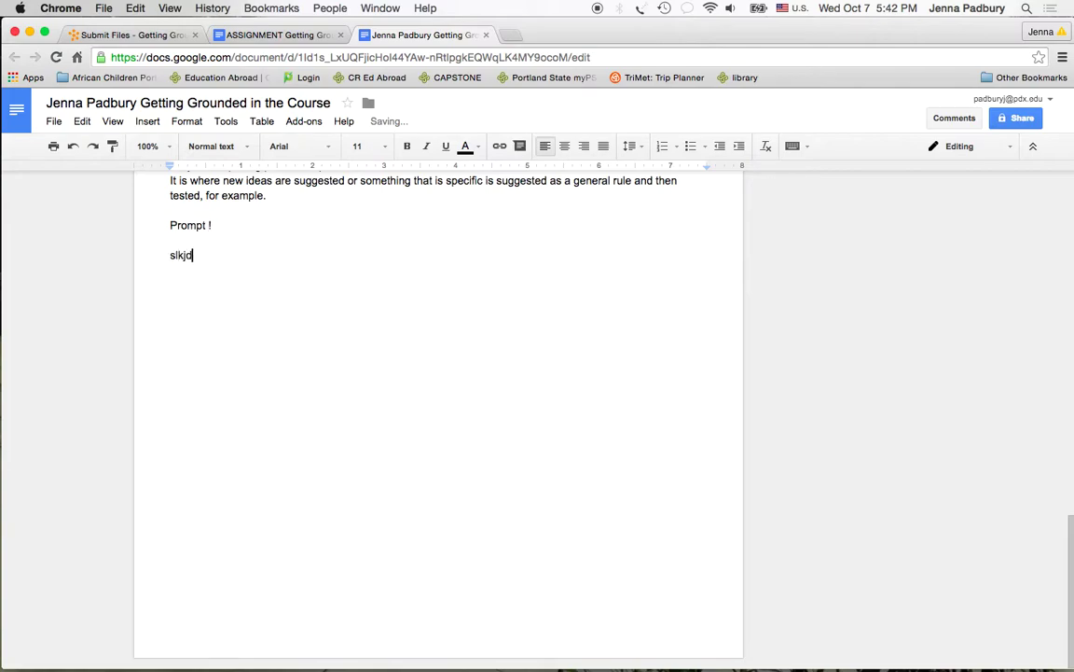
type("lskjoerituoijsjfksoeirwojdfsiopdfijw")
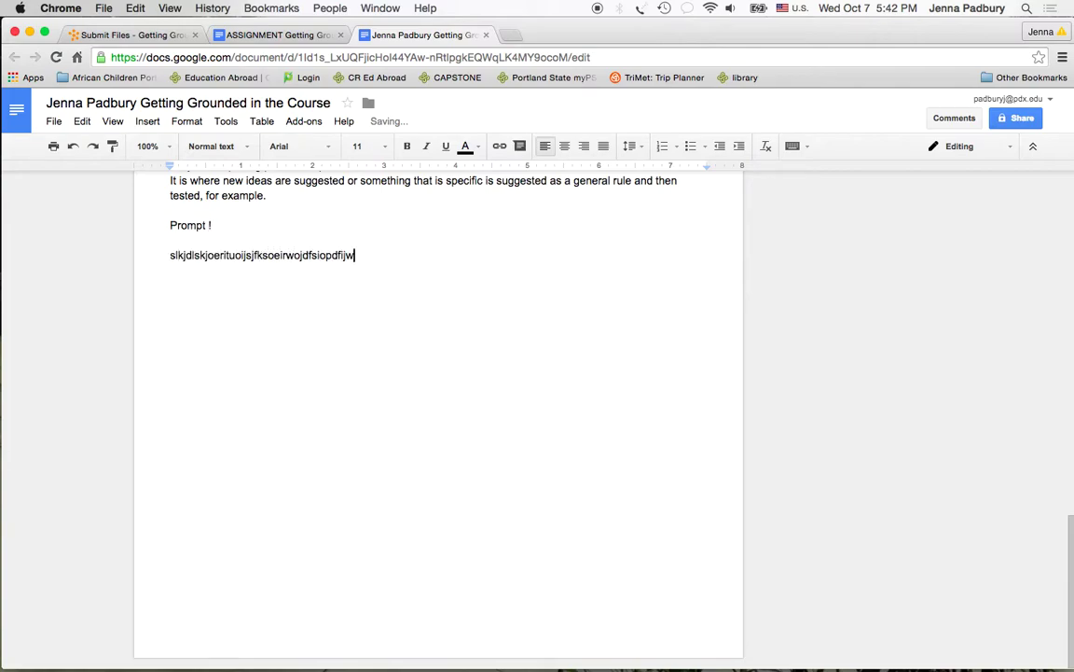
key("Return")
- Share the copy with the instructor's suggested address as a commenter
left_click(1022, 120)
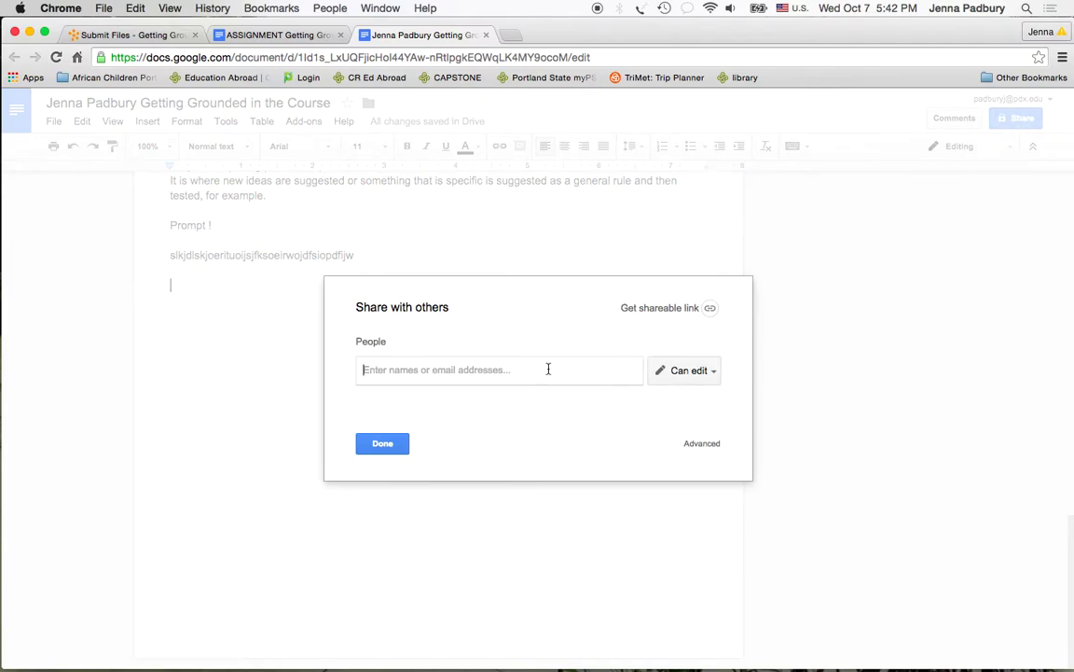
type("pad")
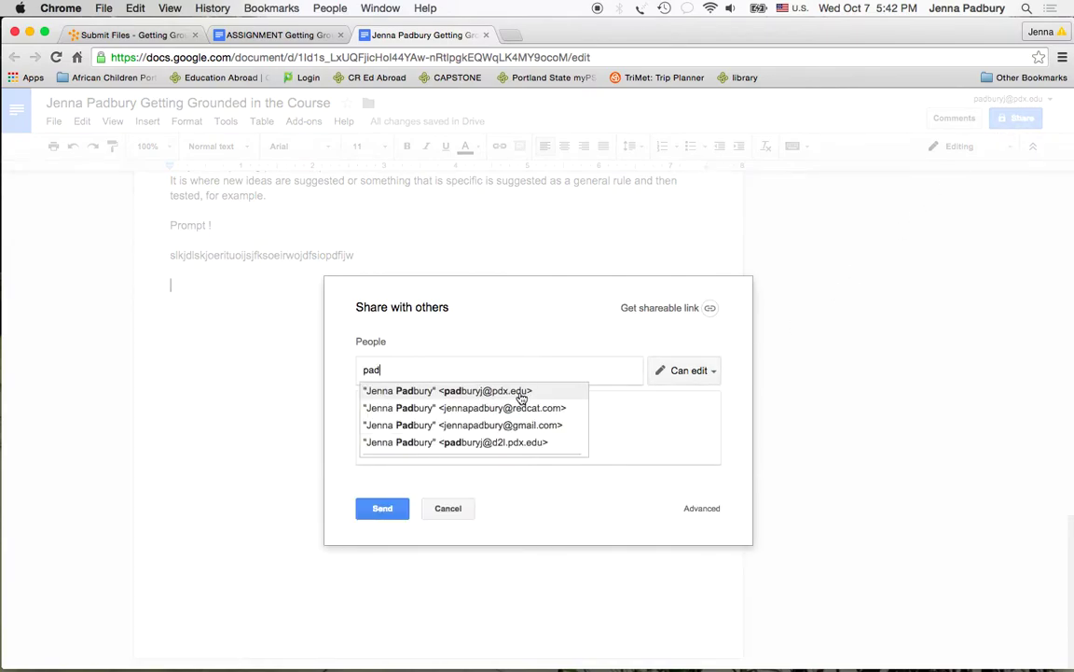
left_click(520, 392)
left_click(700, 374)
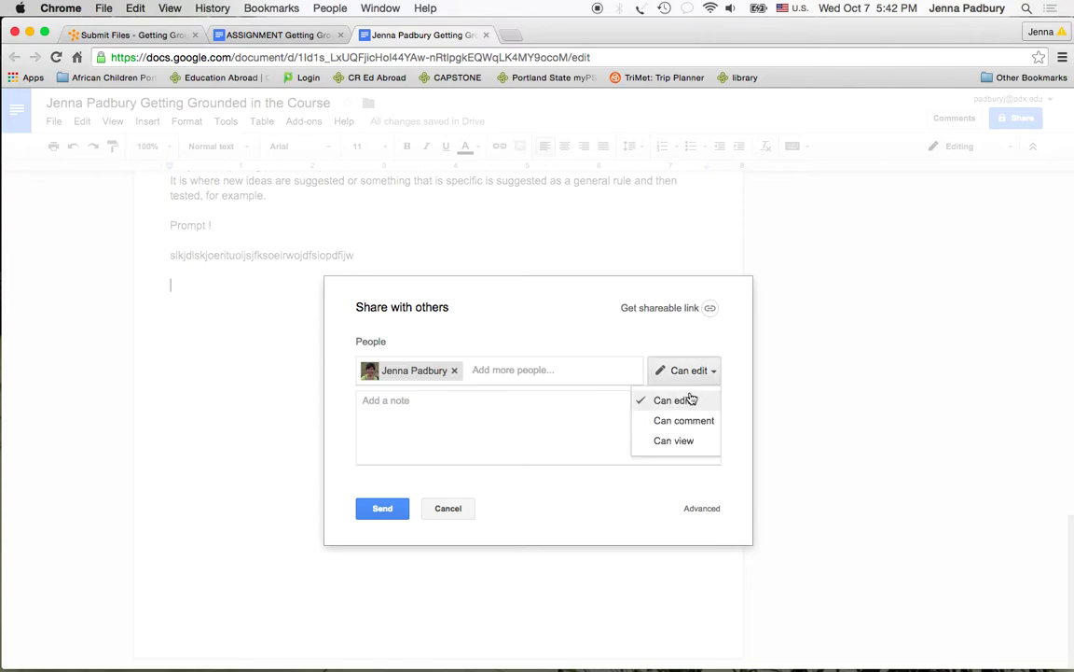
left_click(685, 422)
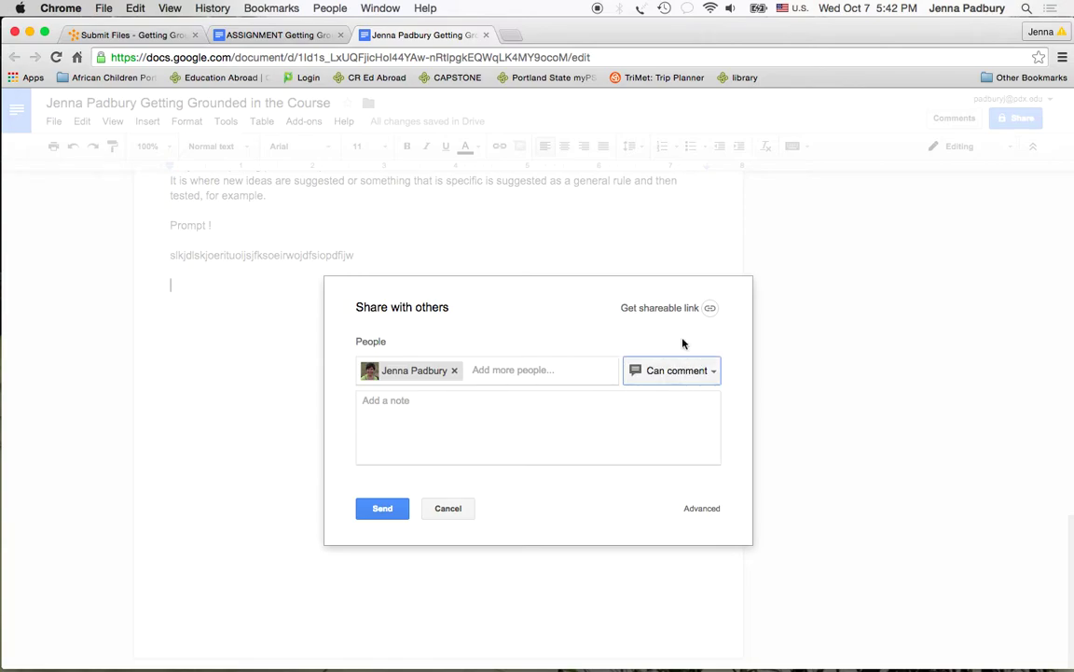
- Enable 'Anyone at Portland State University with the link can view' and copy the share link
left_click(681, 307)
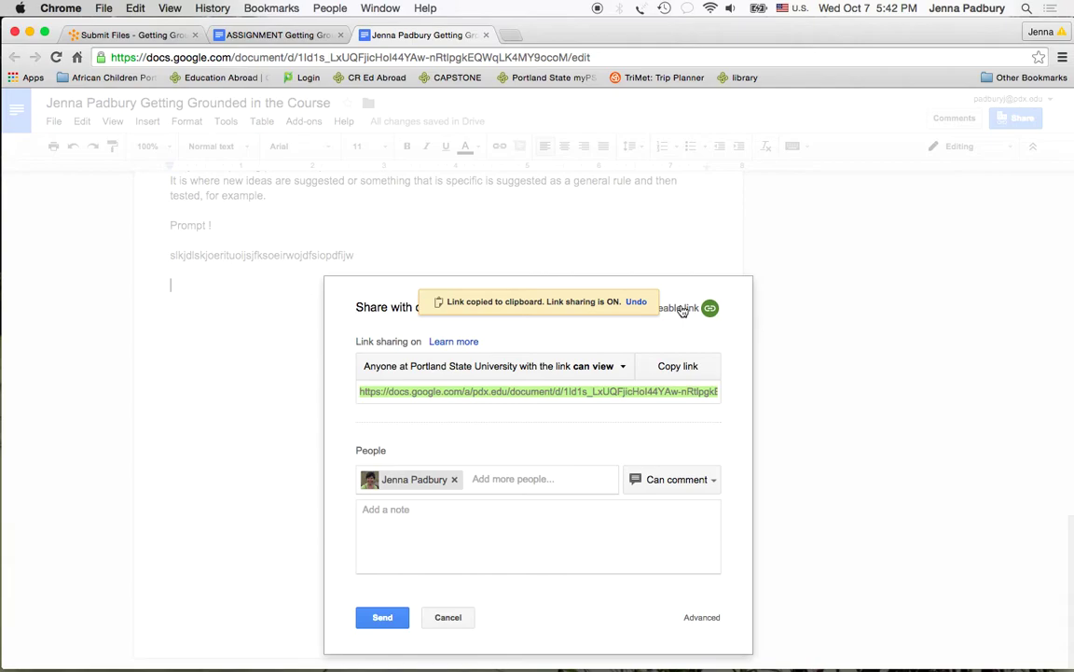
left_click(682, 368)
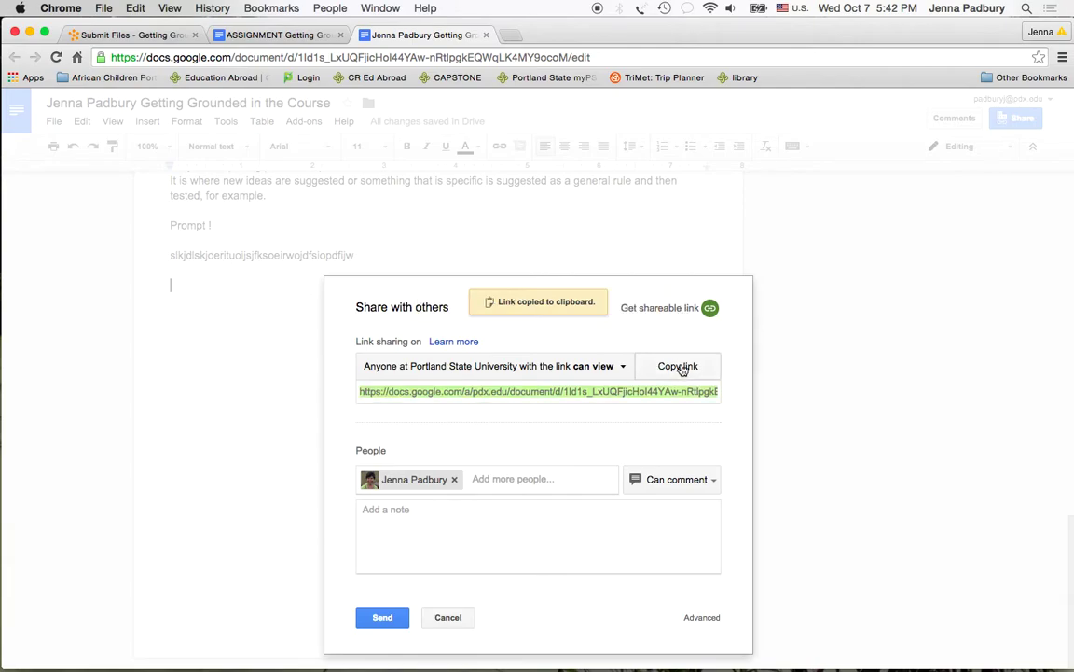
left_click_drag(597, 38, 597, 14)
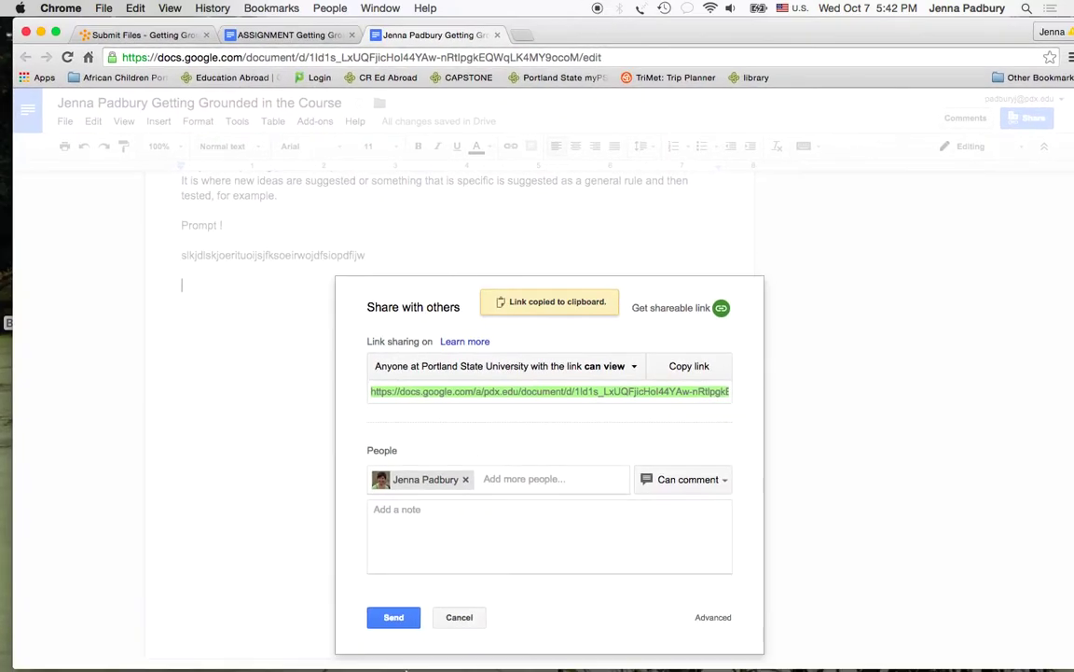
left_click(316, 651)
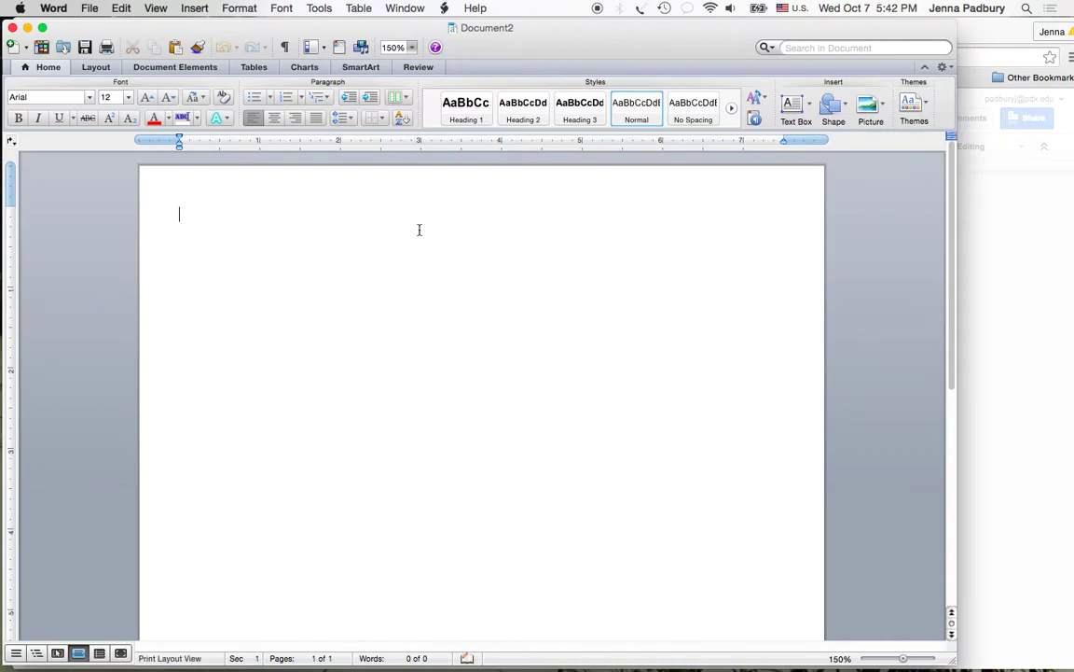
- Insert the copied Google Docs link as a hyperlink in the blank Word document
key("super+k")
key("super+v")
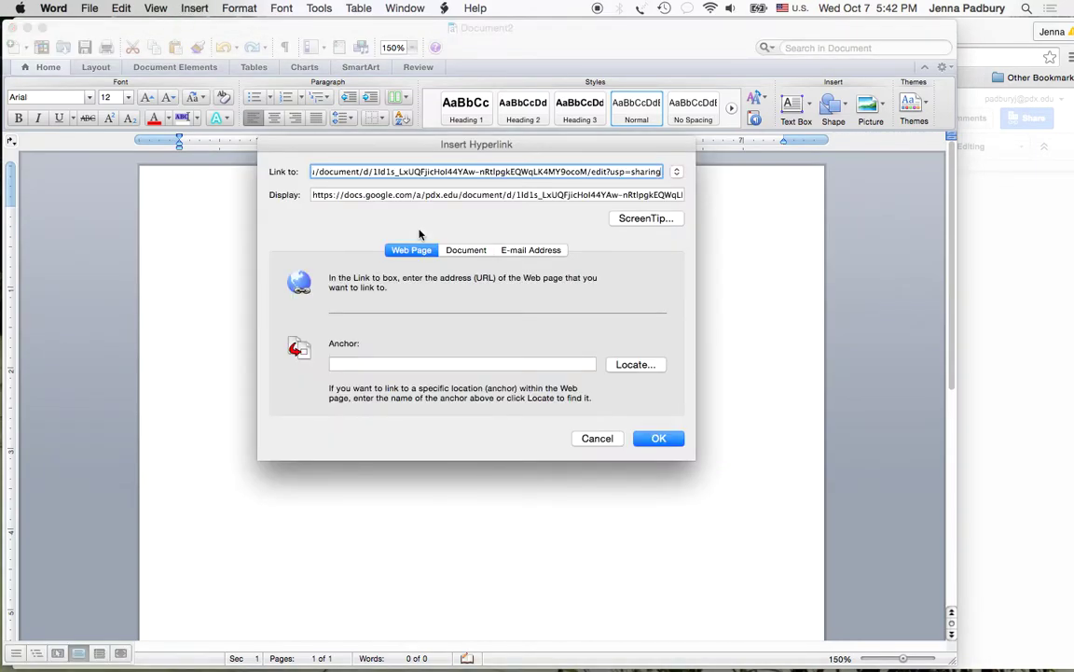
left_click(662, 437)
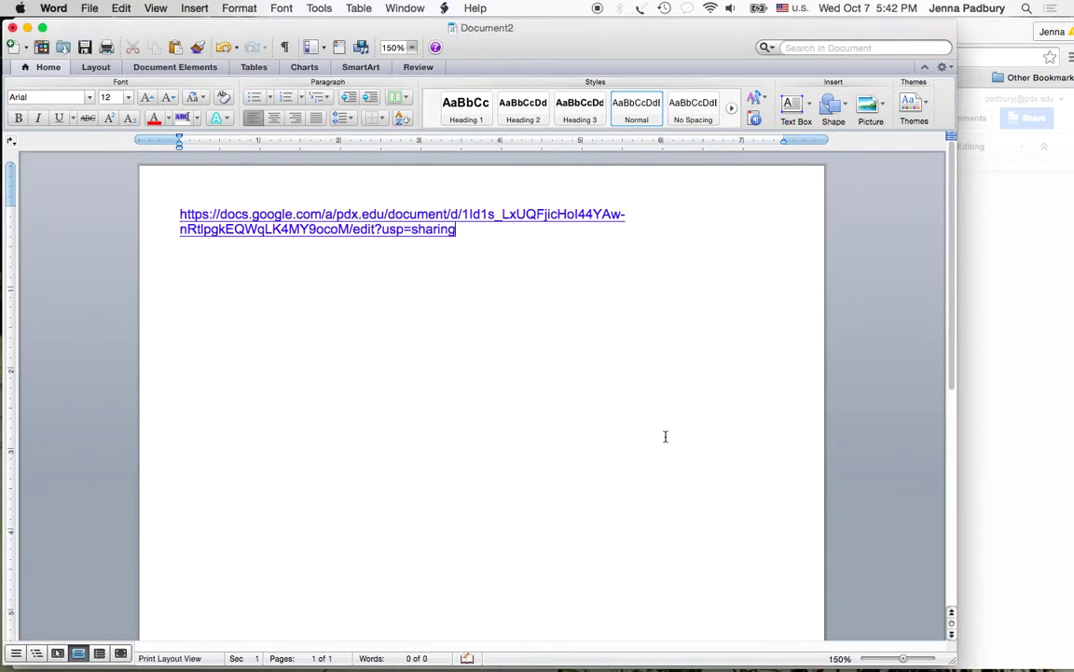
- Save the document as 'a', replacing the existing file, and close it
left_click(89, 8)
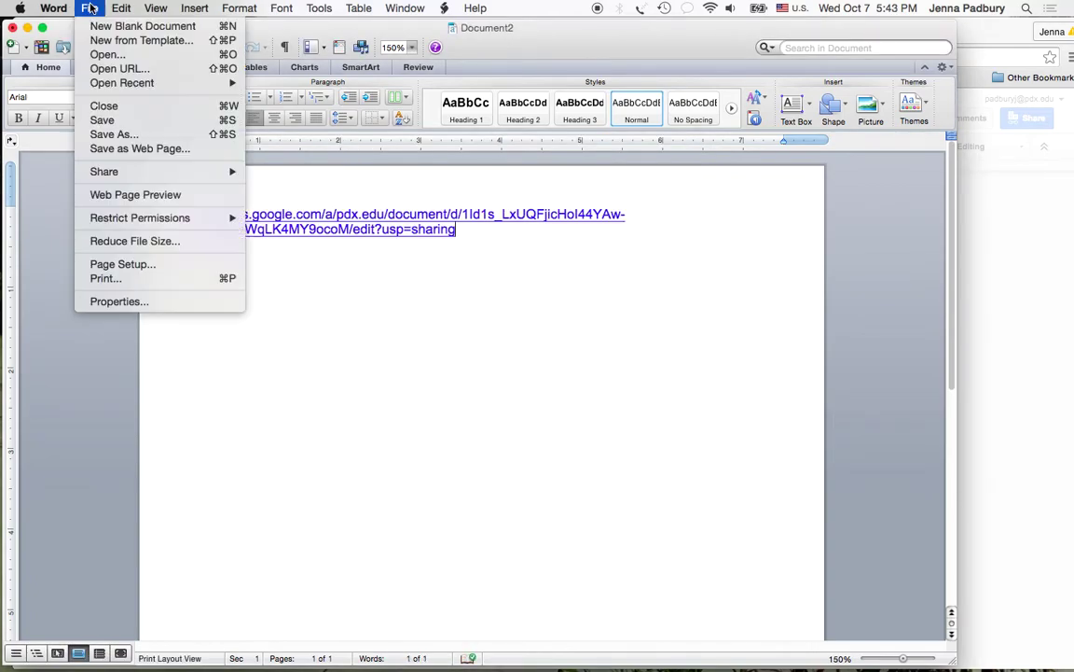
left_click(94, 136)
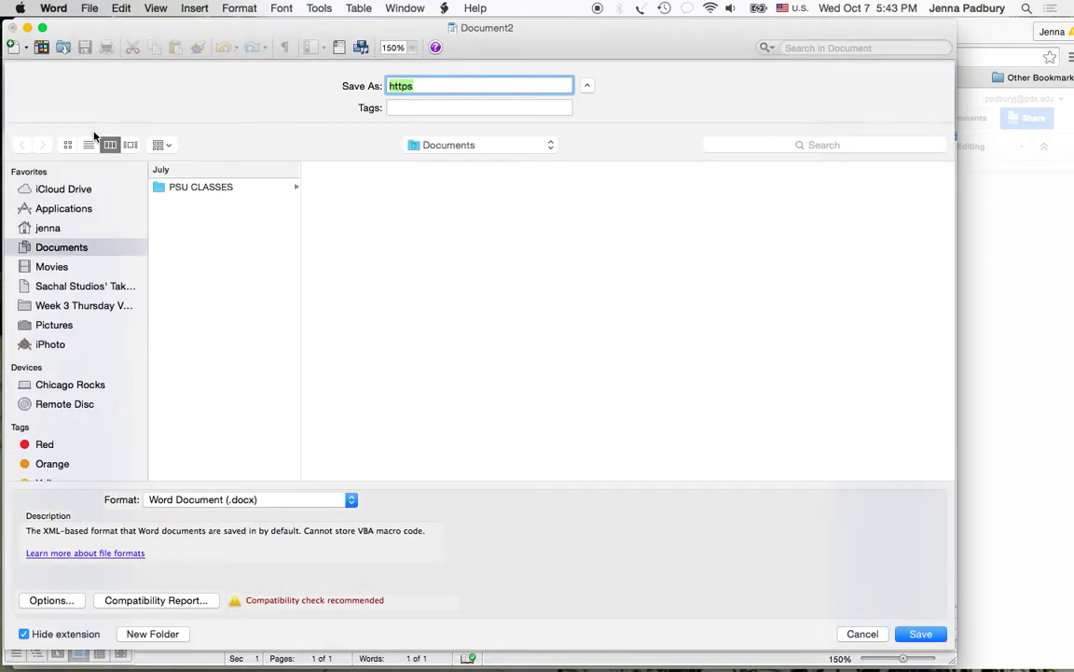
type("a")
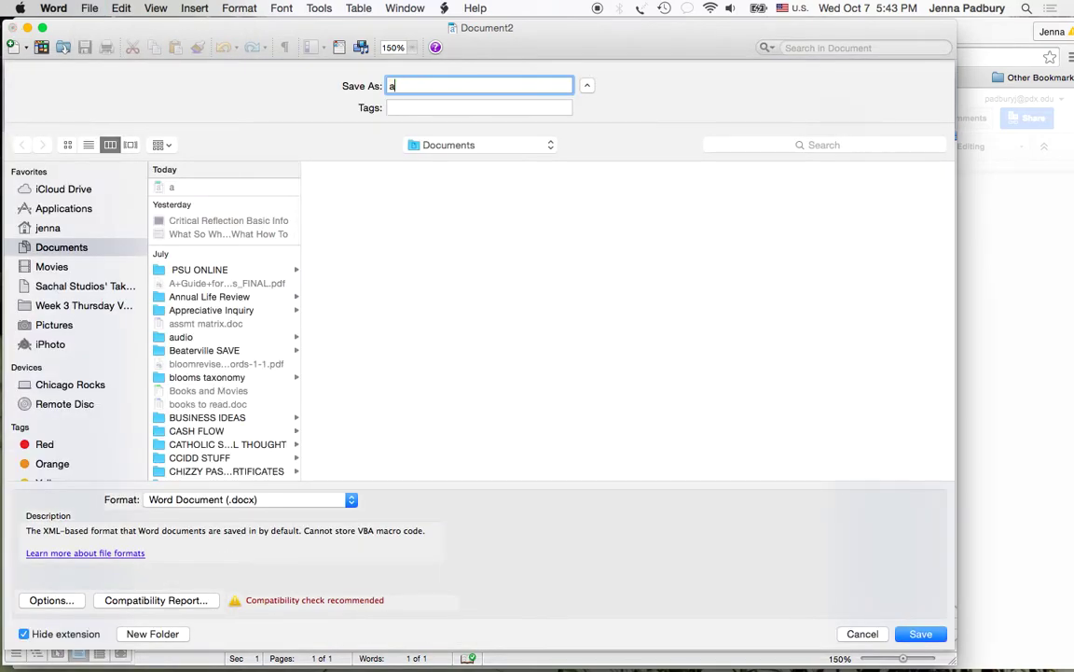
left_click(917, 634)
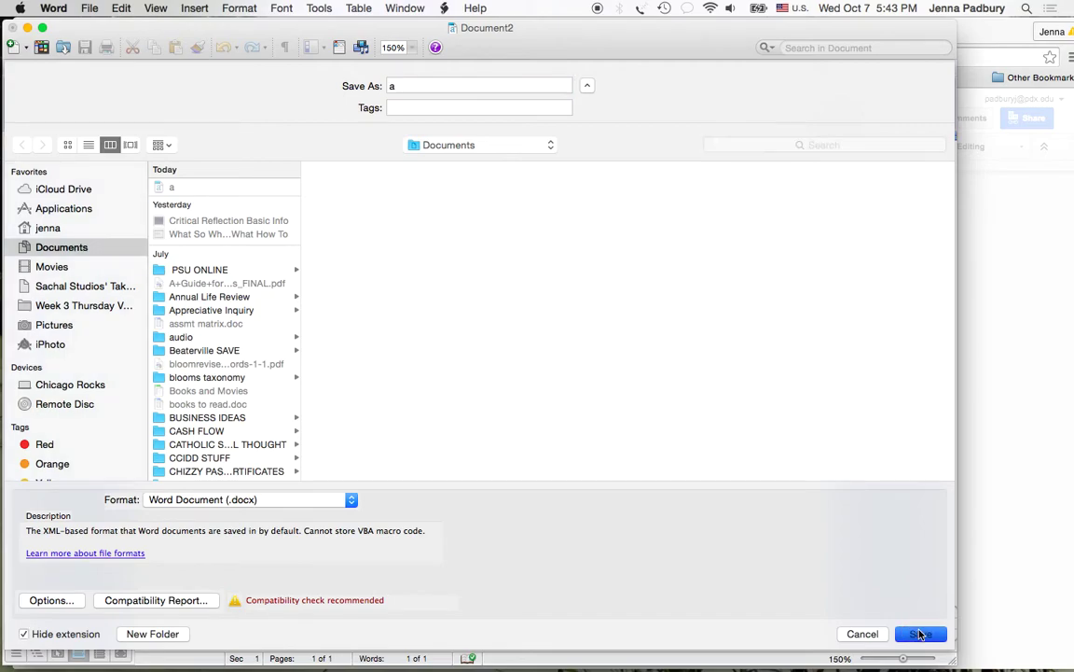
left_click(588, 150)
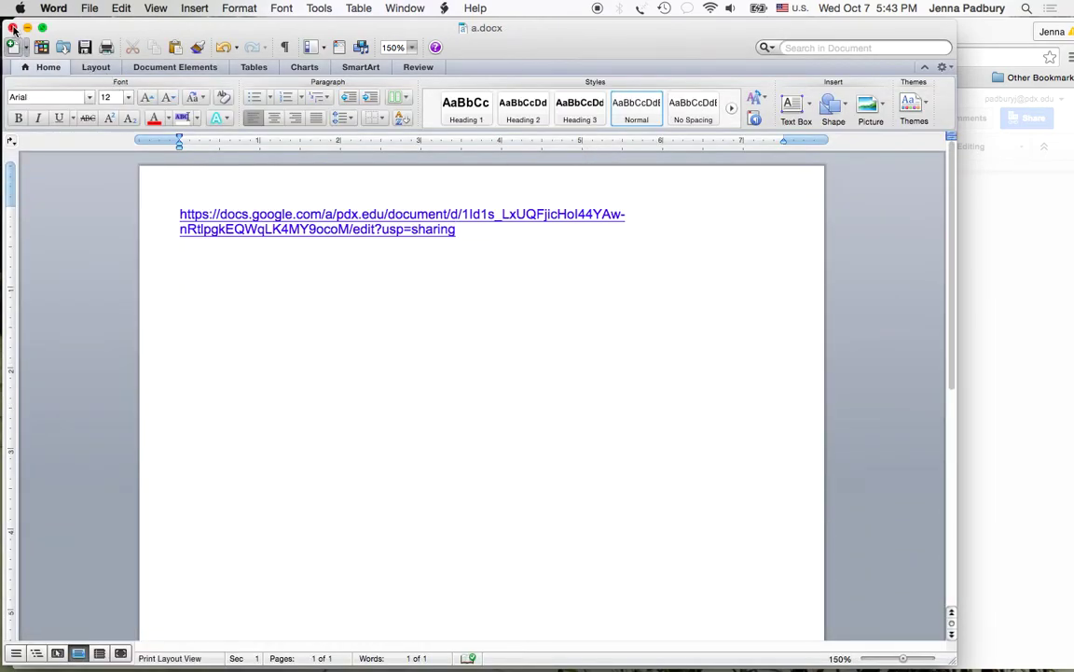
left_click(12, 27)
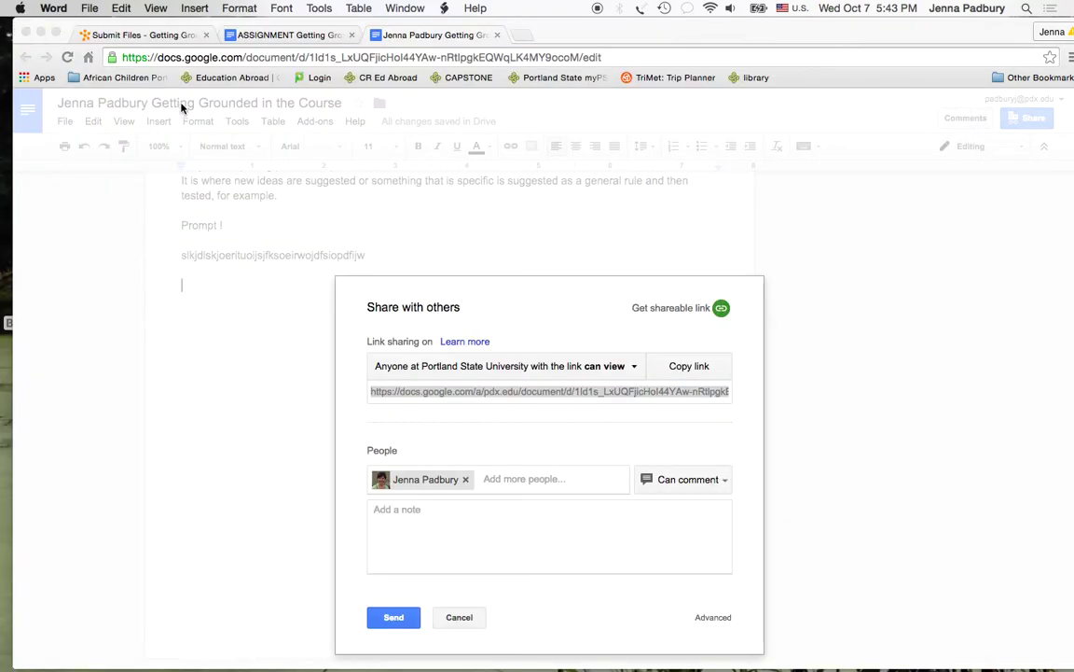
- On the Submit Files page, upload a.docx from the computer and add it to the submission
left_click(171, 36)
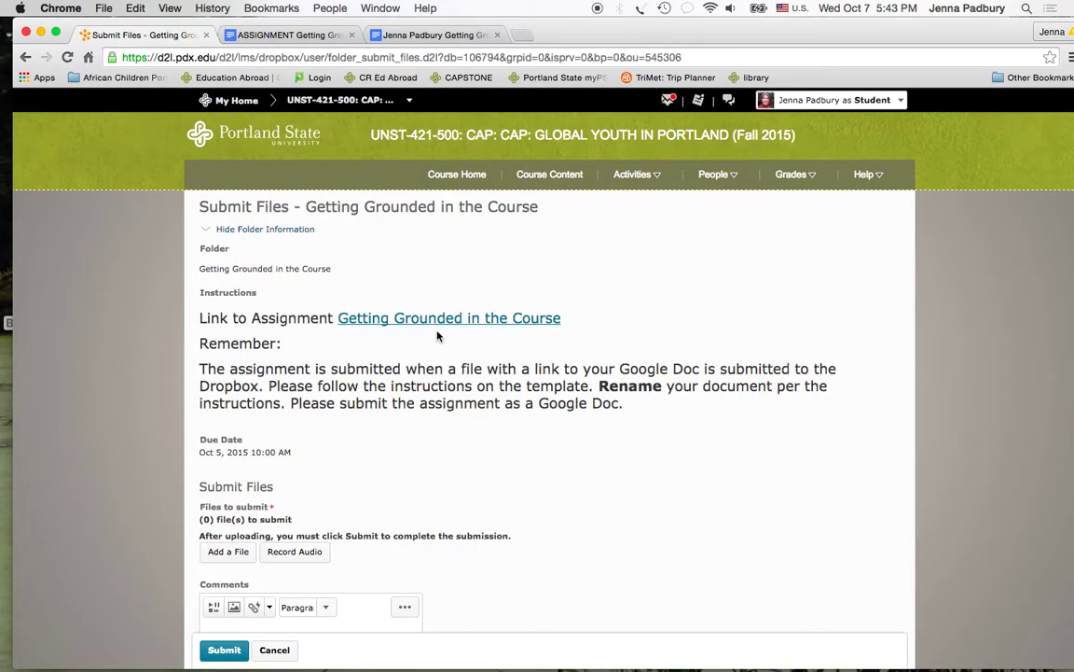
scroll(578, 248, "down", 2)
scroll(578, 250, "down", 1)
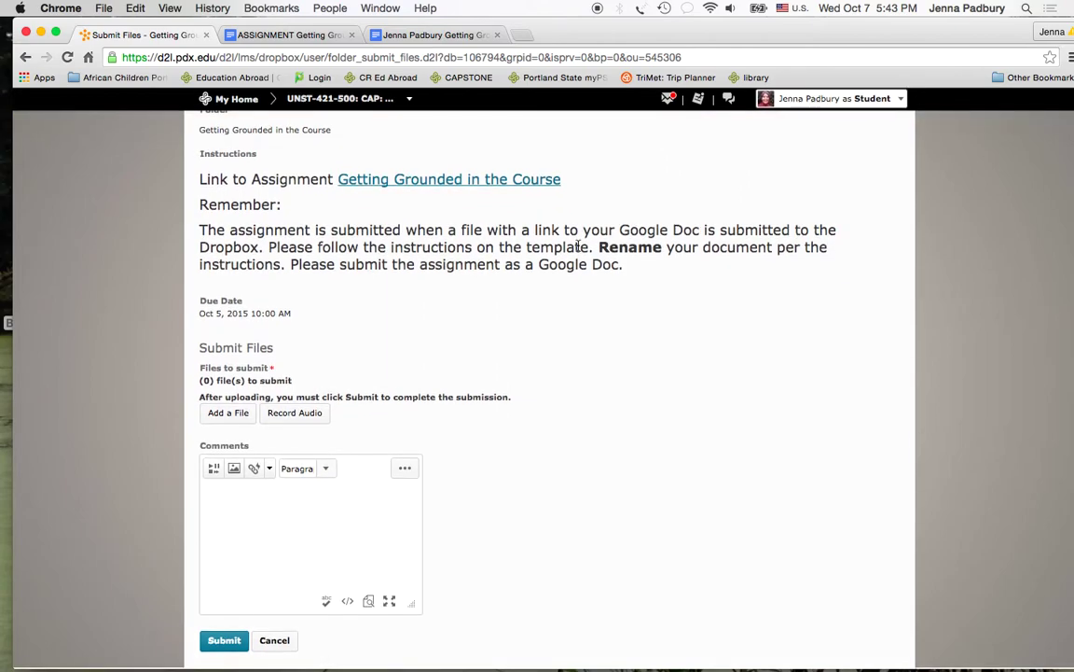
left_click(220, 415)
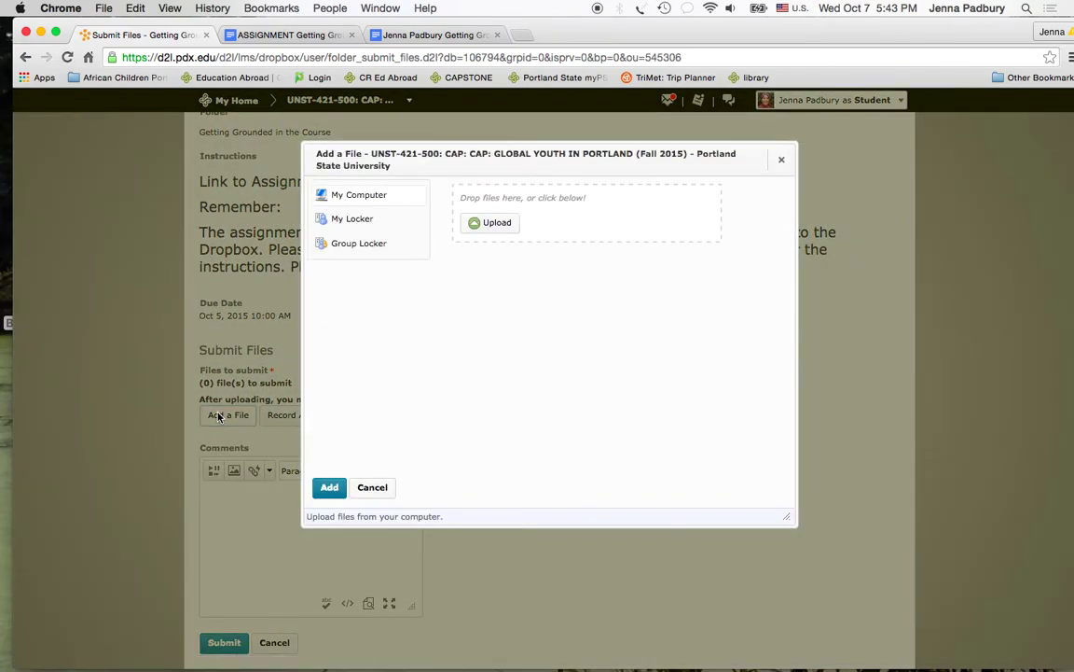
left_click(487, 224)
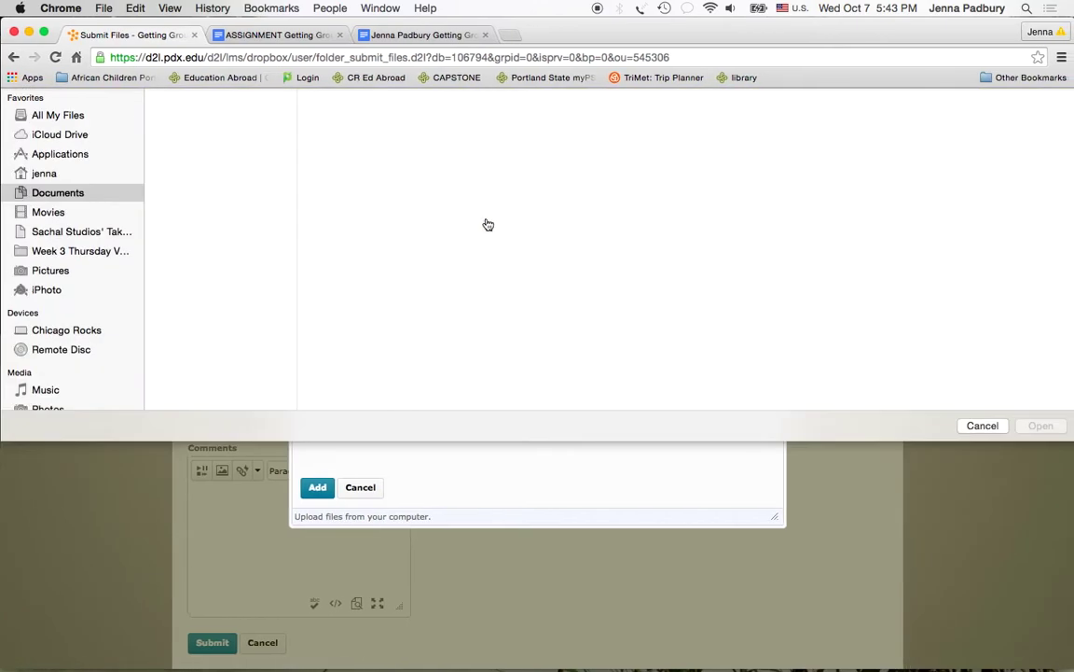
left_click(166, 147)
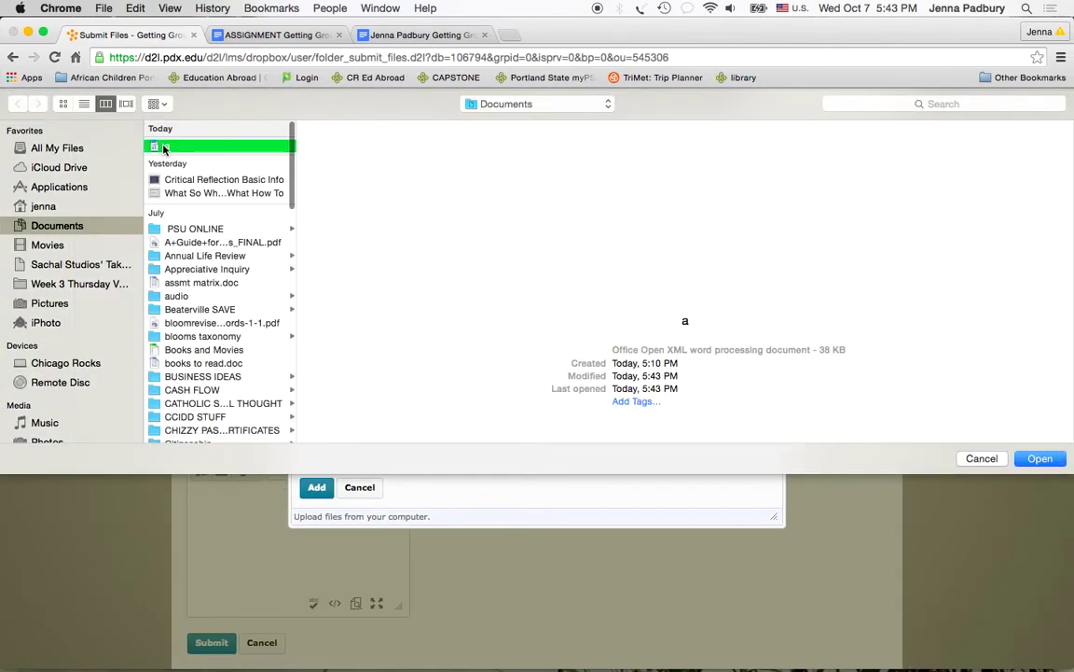
left_click(1038, 458)
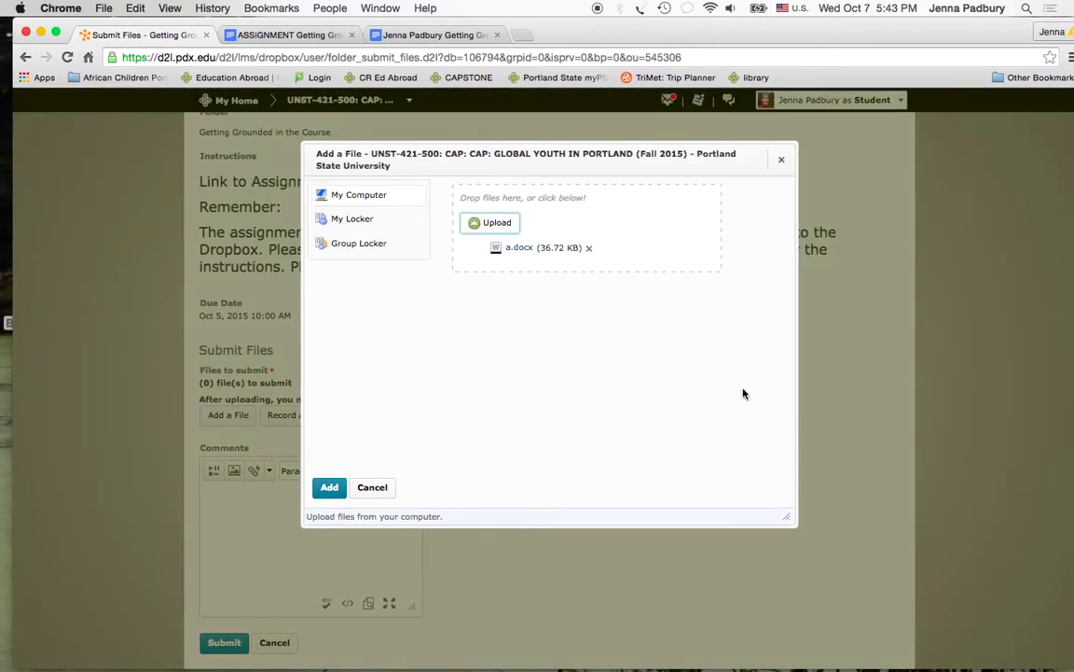
left_click(328, 486)
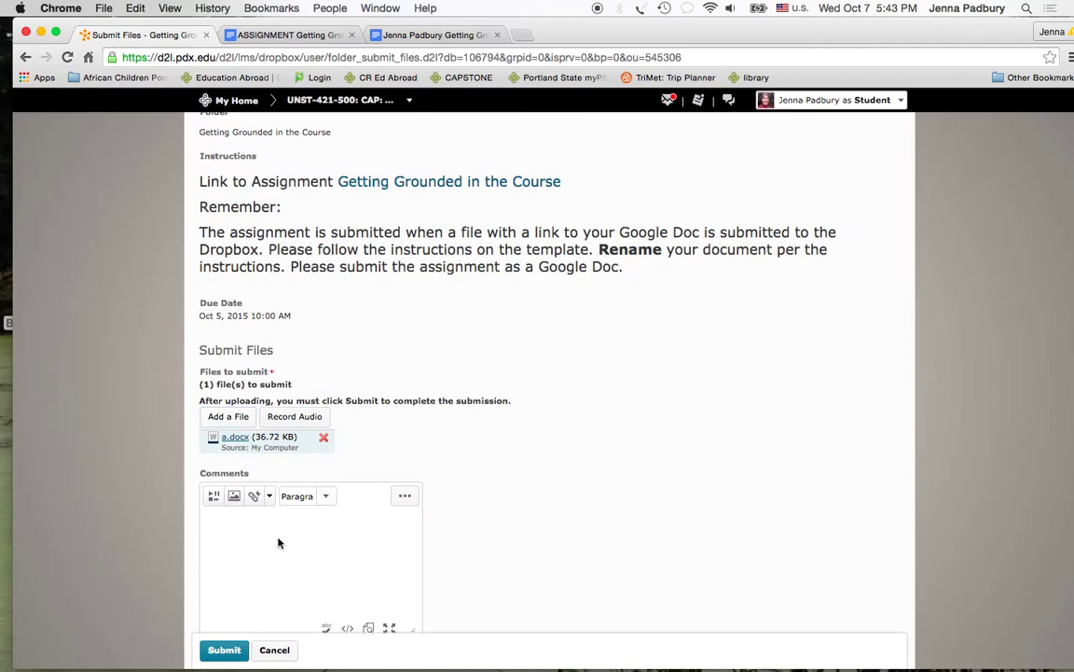
- Paste the Google Docs link and a line of text into Comments, then submit to the dropbox
left_click(337, 520)
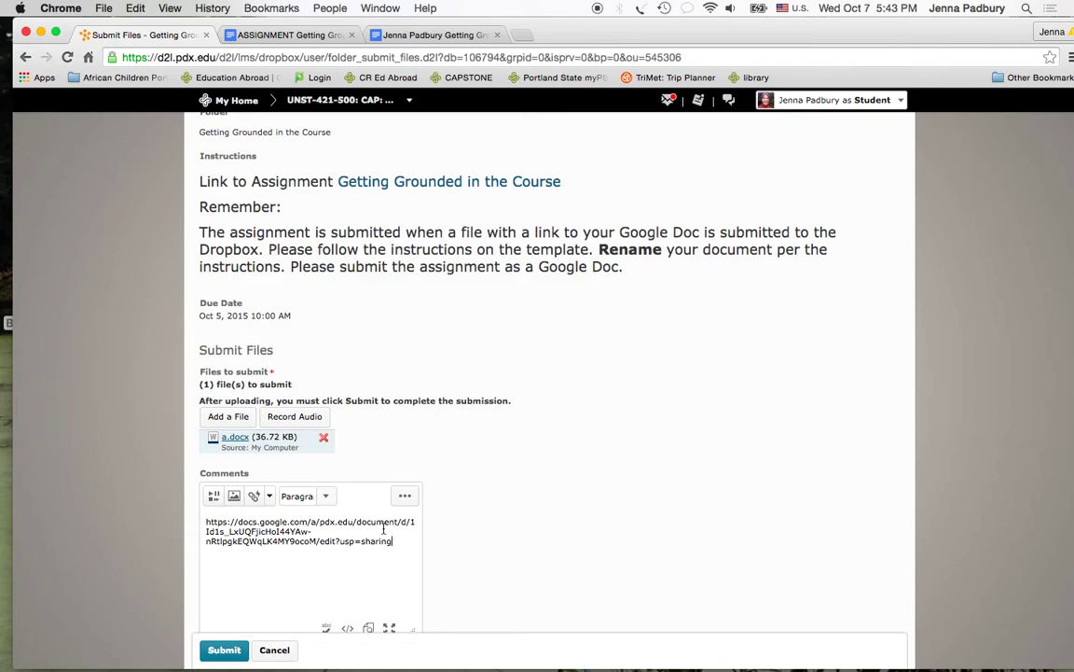
left_click(205, 522)
key("Return")
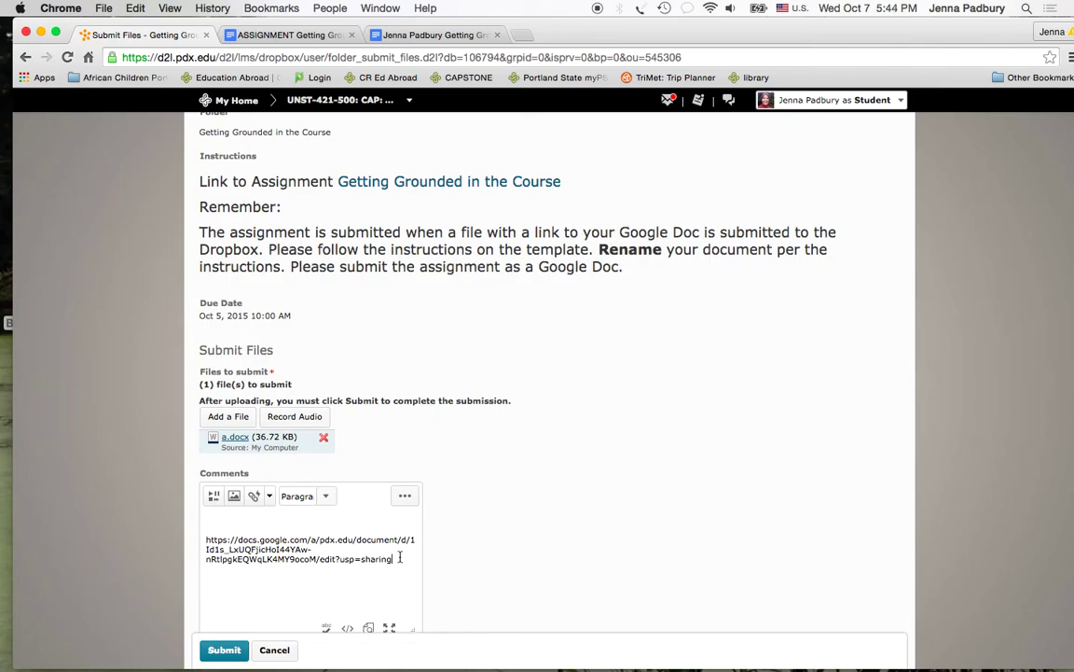
key("Return")
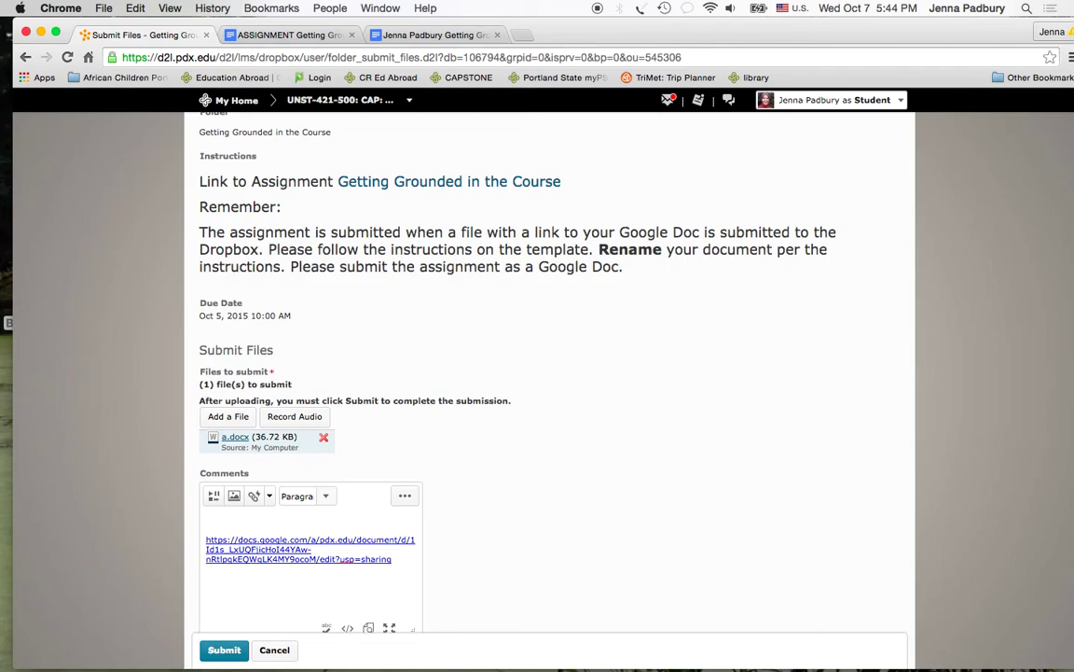
type("heloowodsjfsoieurowieurjskljdfowijerowj")
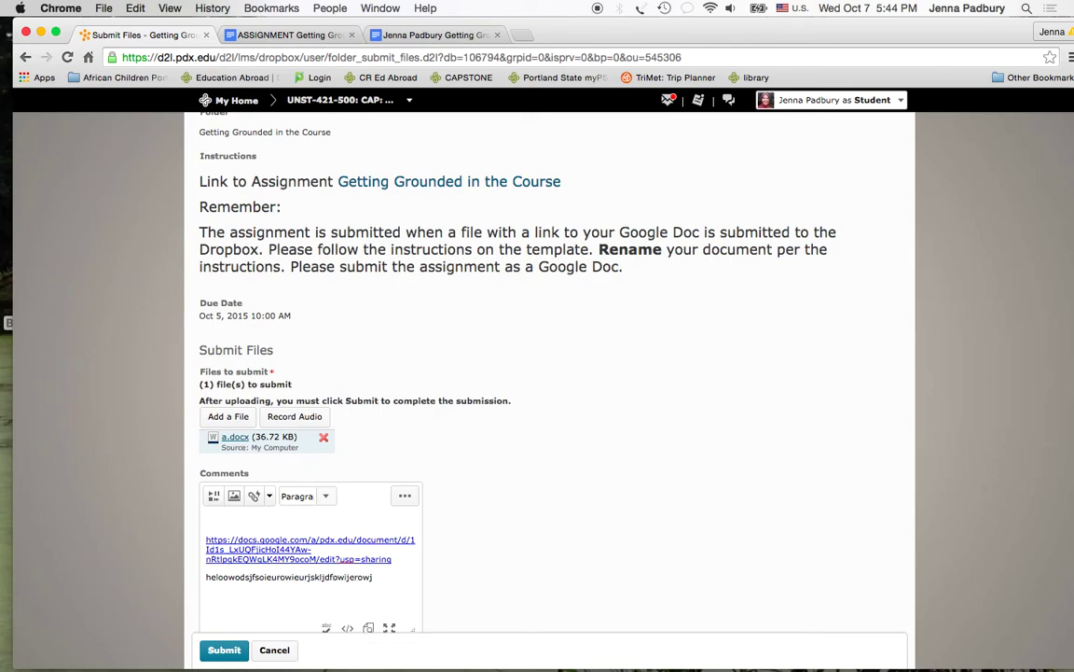
left_click(217, 650)
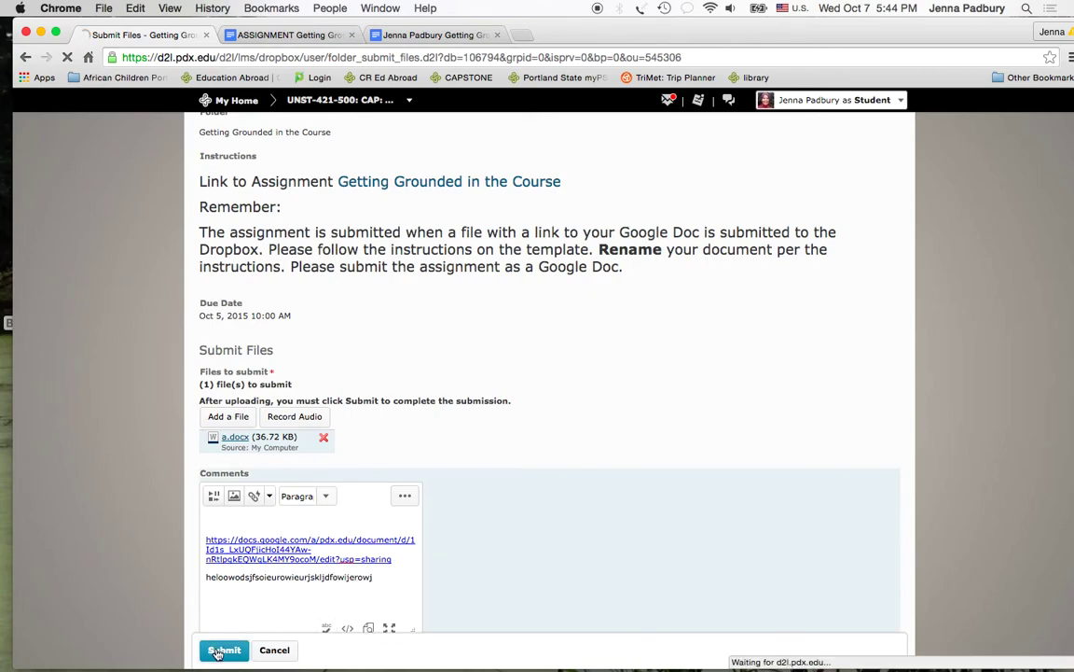